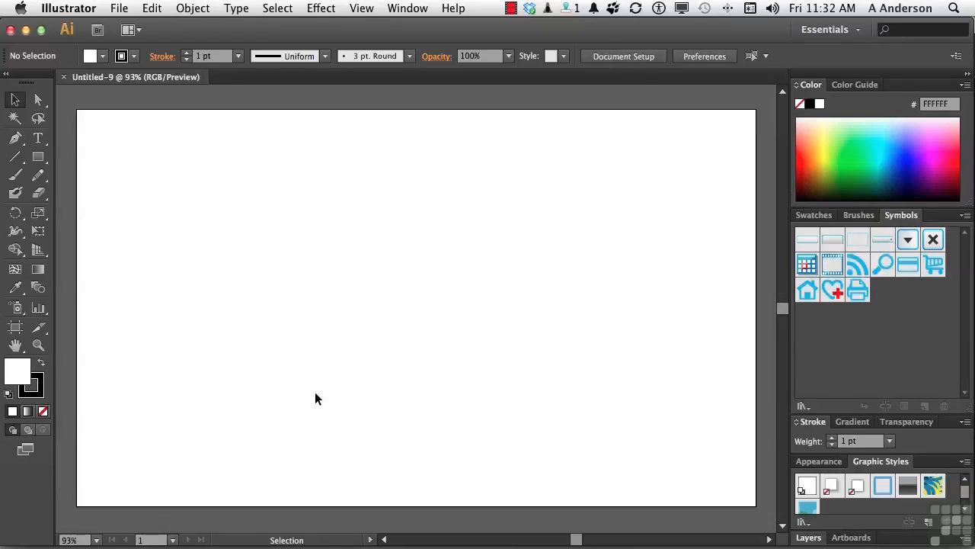
Detach the Symbol Sprayer tool group as a floating set and place it over the artboard's upper part.
left_click(13, 310)
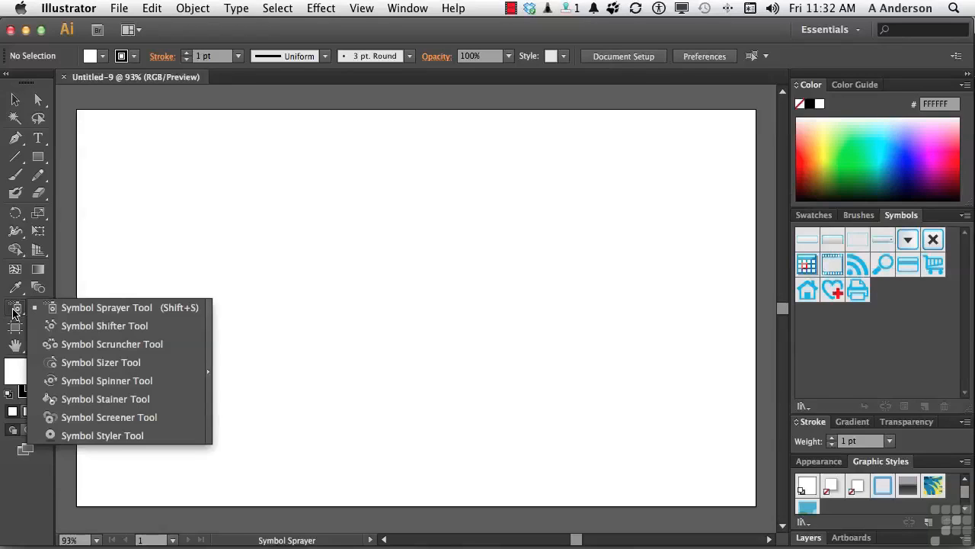
left_click(209, 371)
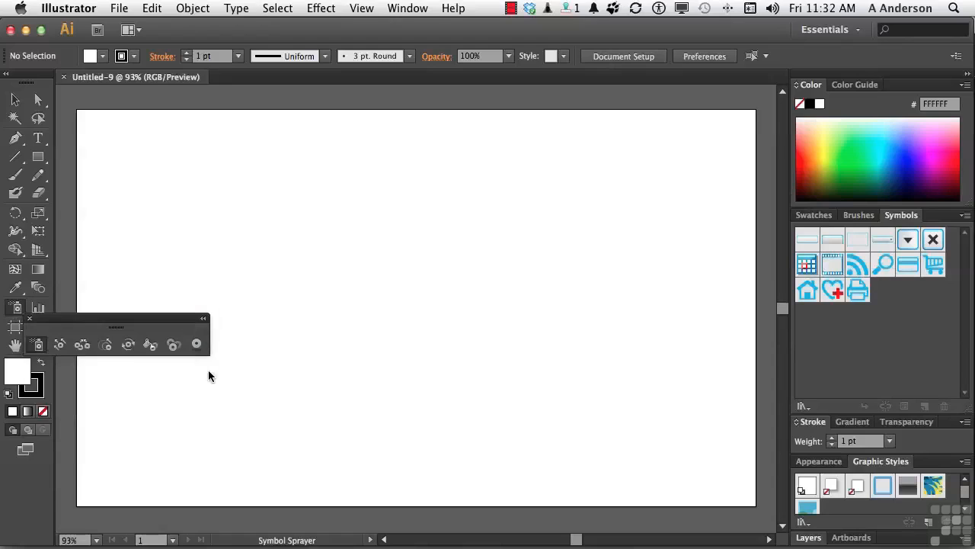
mouse_move(169, 323)
left_mouse_down()
mouse_move(386, 182)
mouse_move(389, 153)
left_mouse_up()
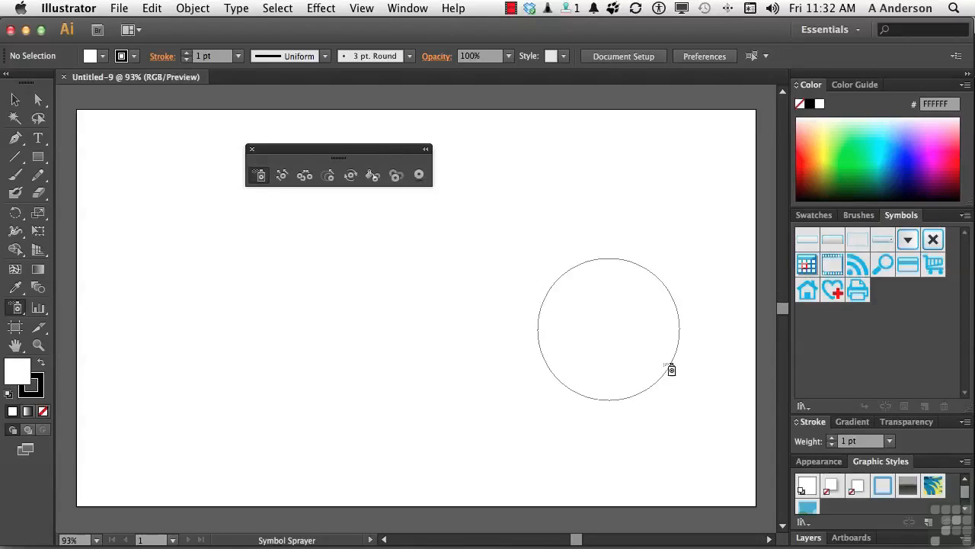
Load the Flowers symbol library and add its Aster symbol to the document's symbols.
left_click(801, 407)
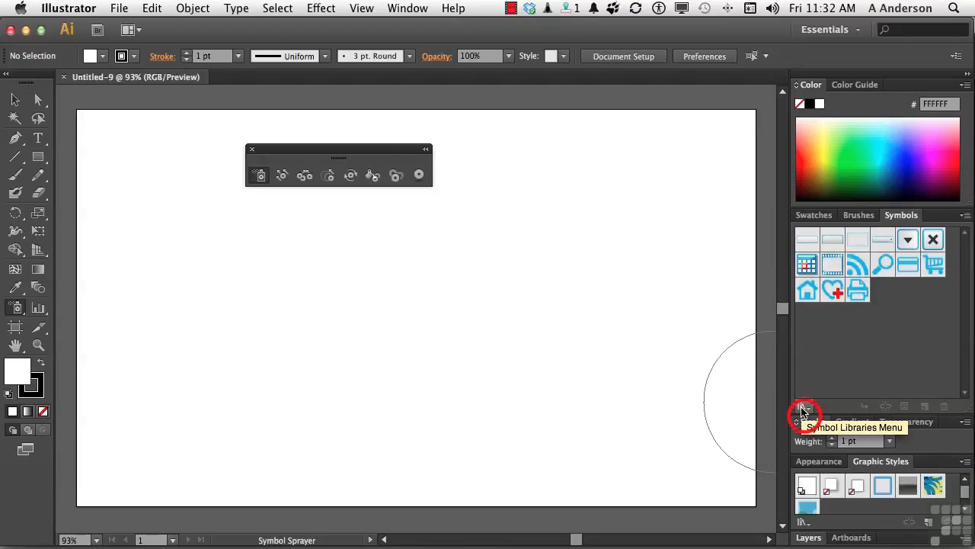
left_click(801, 407)
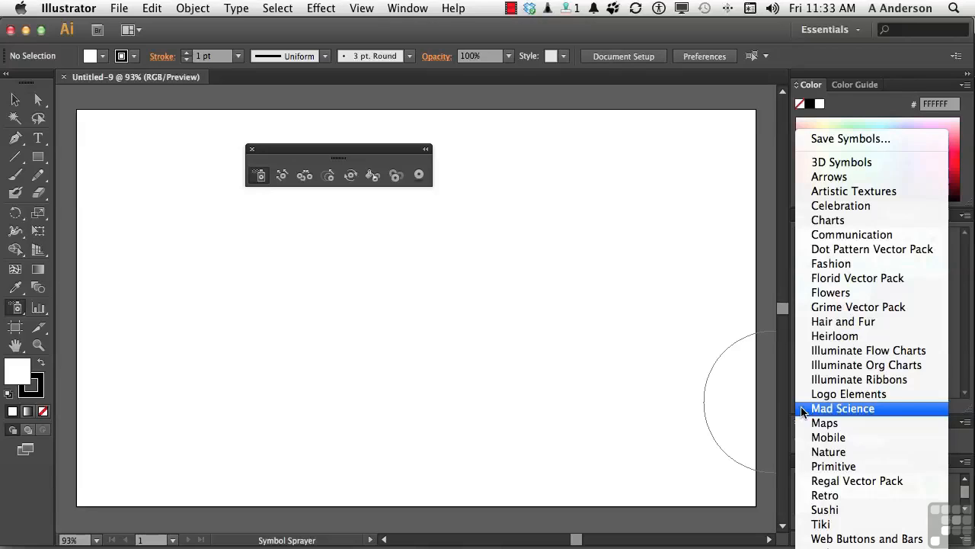
left_click(835, 292)
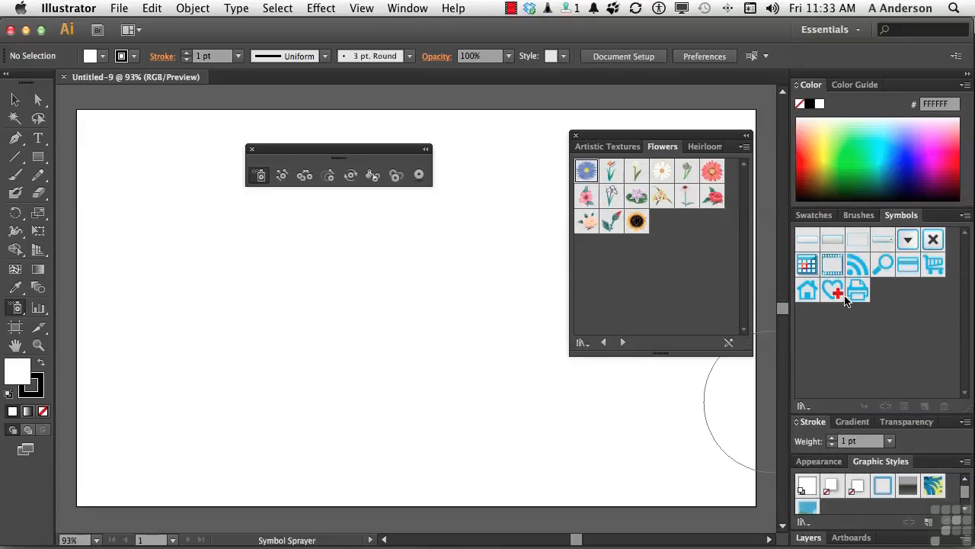
left_click(587, 171)
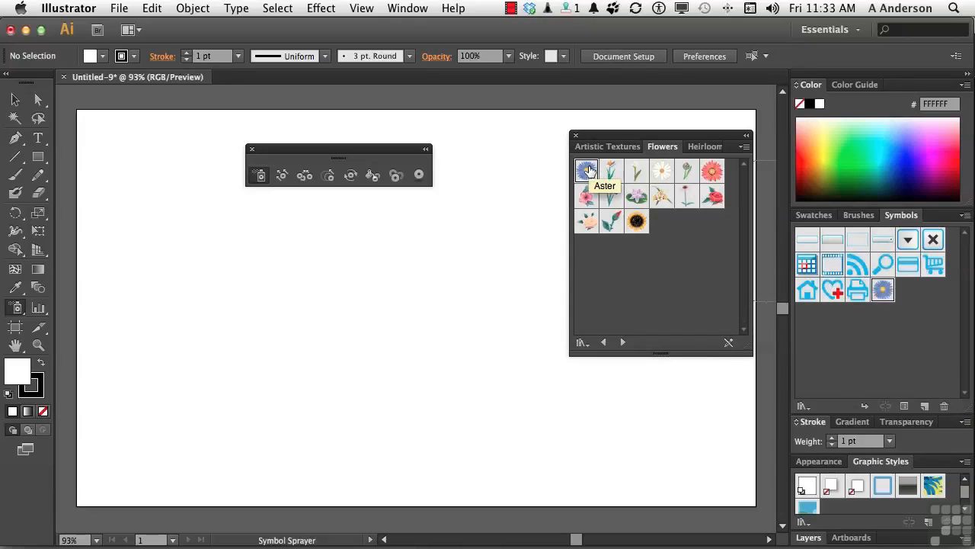
Place one Aster instance near the middle of the artboard and break its link to the symbol.
left_click(883, 293)
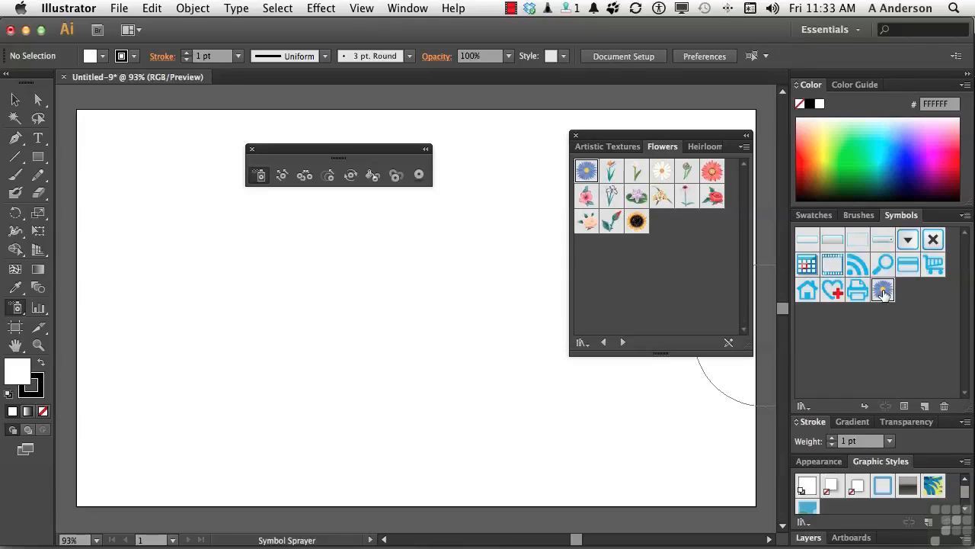
left_click(388, 288)
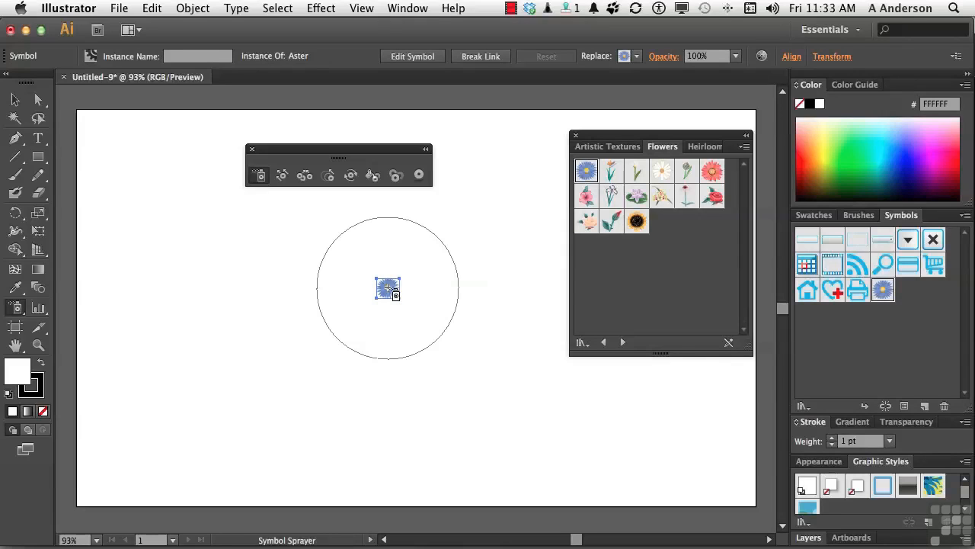
left_click(886, 407)
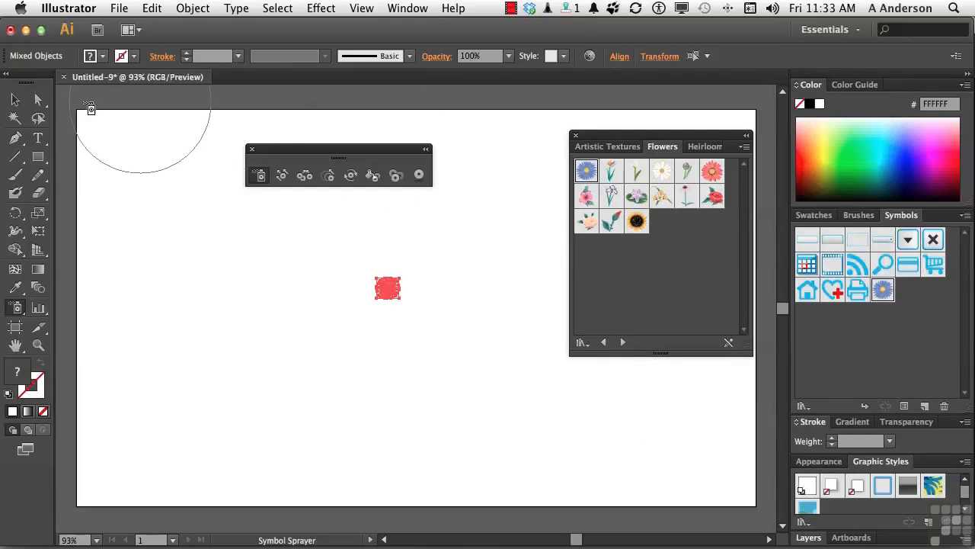
Scale the unlinked aster from its centre to about twice its size, then deselect it.
left_click(14, 99)
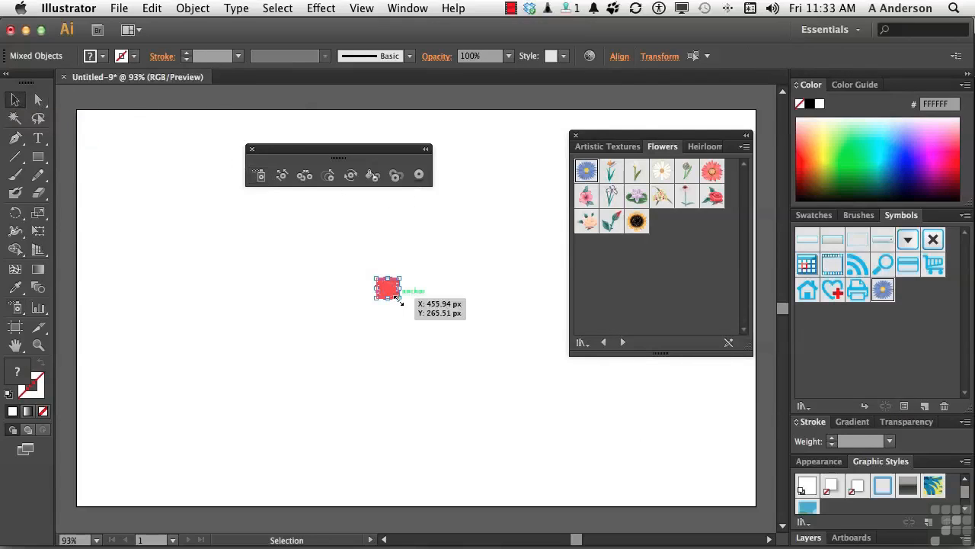
left_click_drag(399, 298, 412, 309)
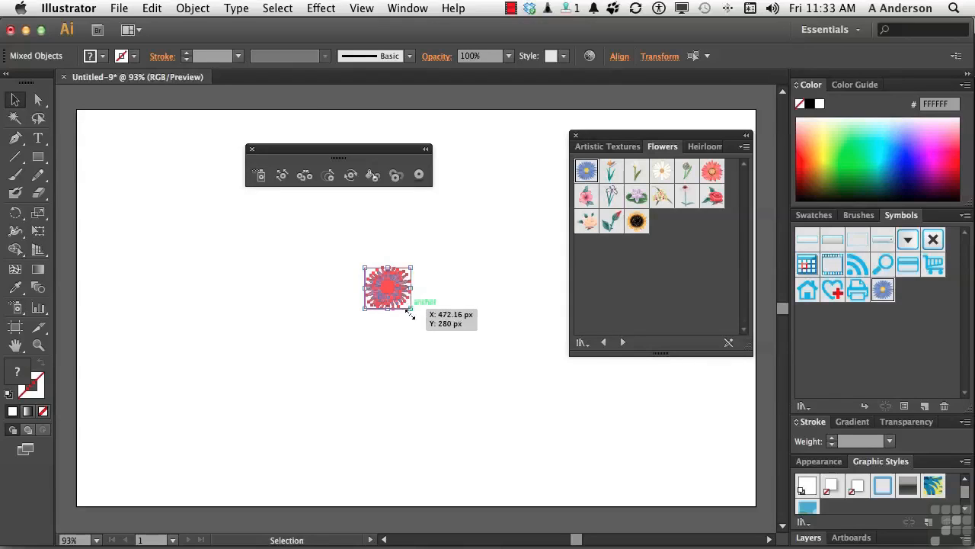
left_click(402, 336)
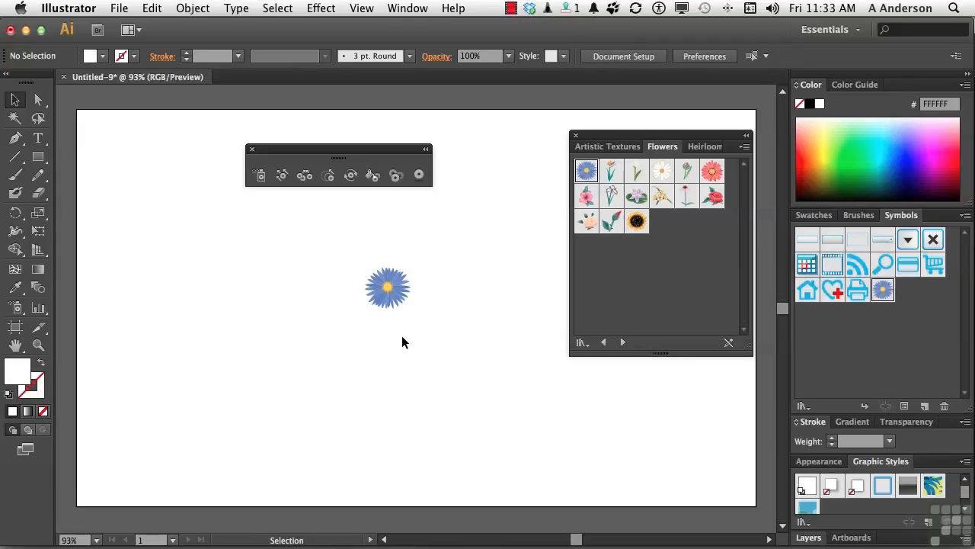
Ungroup the aster artwork repeatedly until its petals are separate paths, then deselect everything.
left_click(38, 345)
left_click_drag(352, 255, 431, 325)
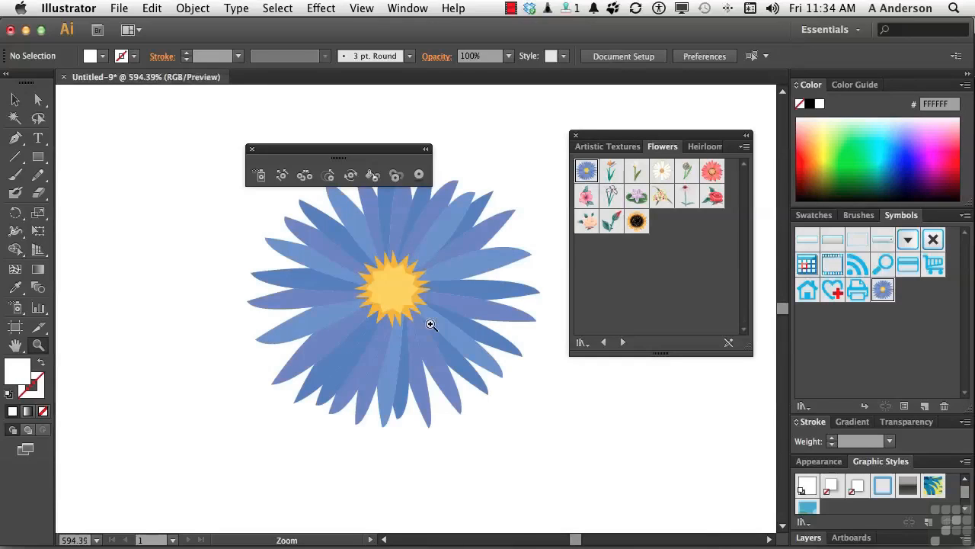
scroll(430, 325, "up", 4)
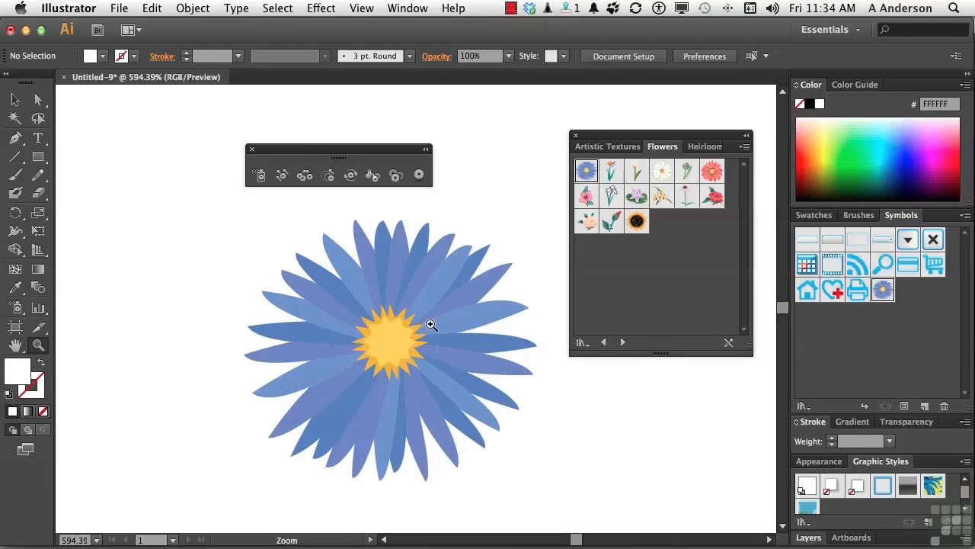
left_click(15, 102)
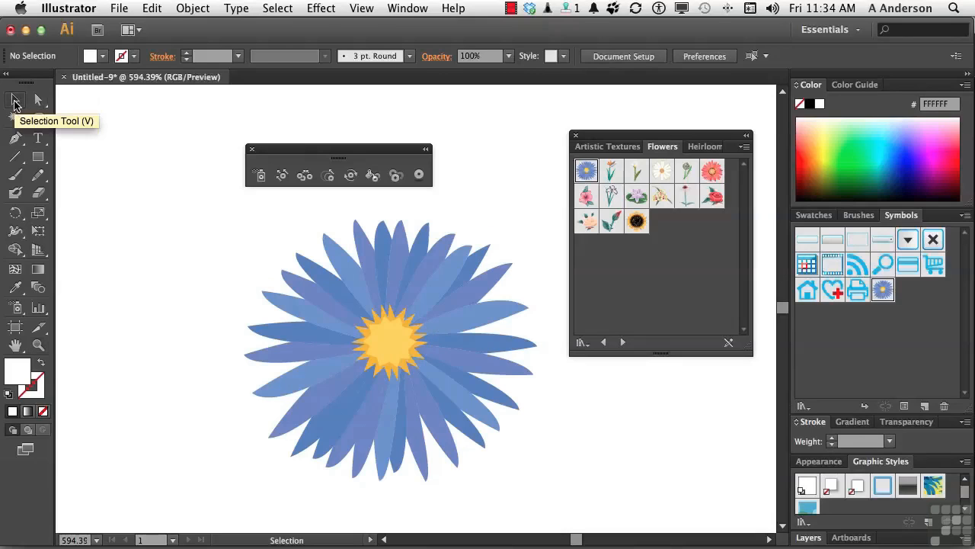
left_click(362, 395)
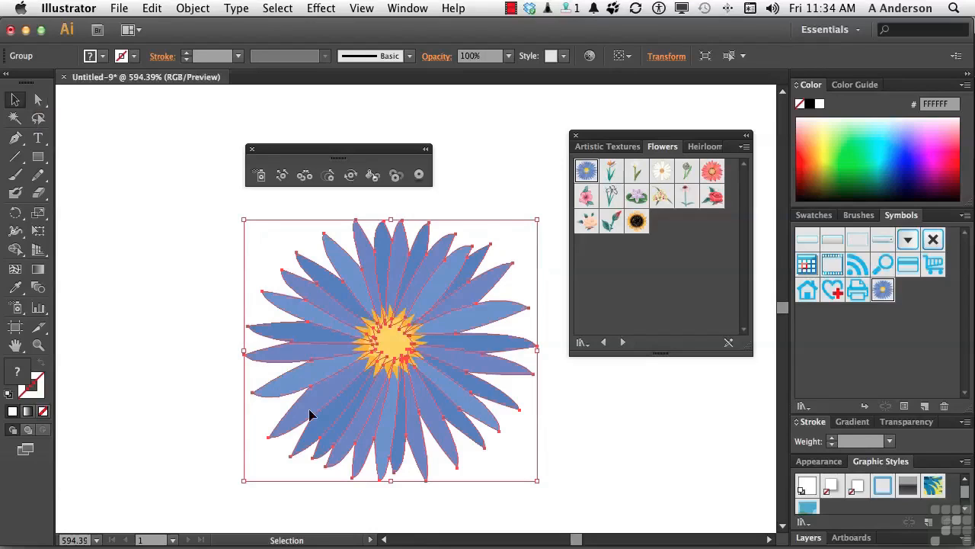
left_click(204, 9)
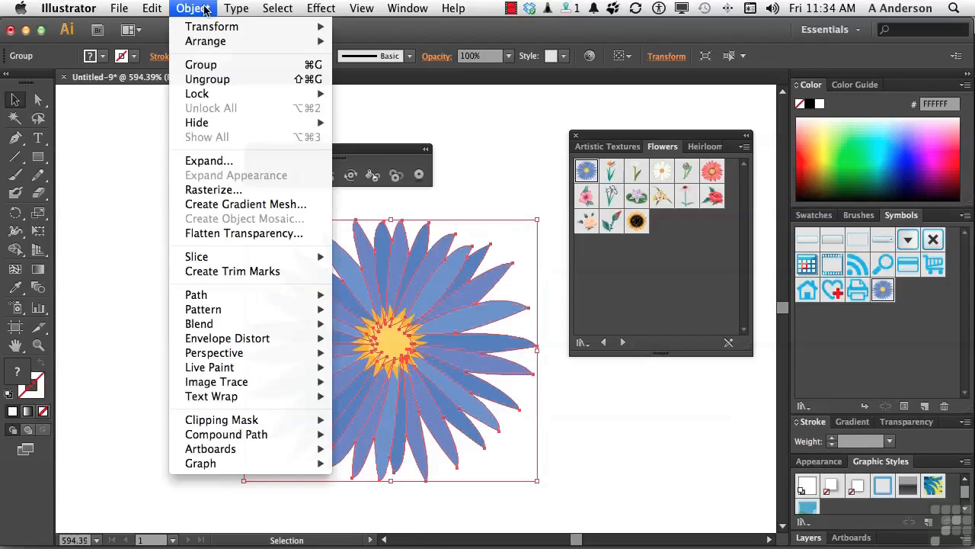
left_click(204, 80)
left_click(193, 10)
left_click(196, 81)
left_click(195, 9)
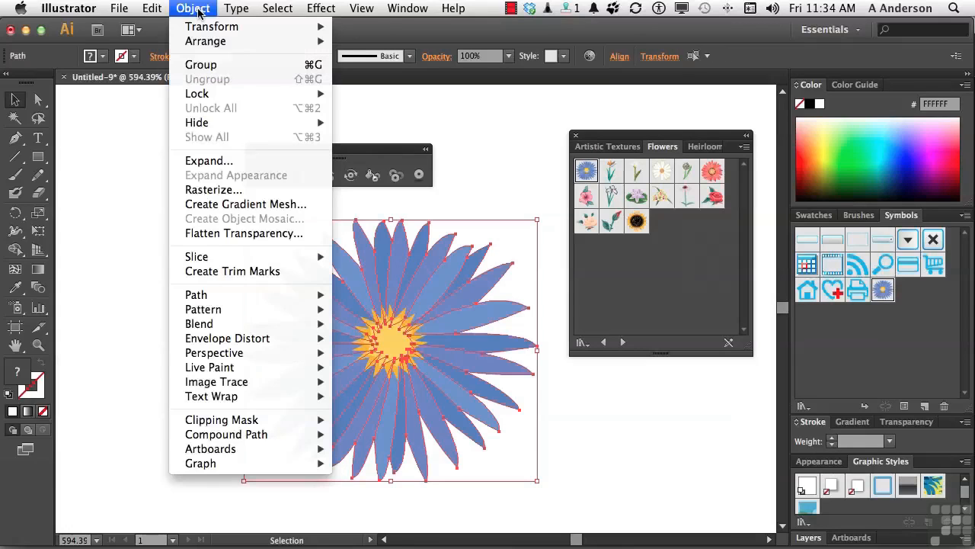
left_click(114, 150)
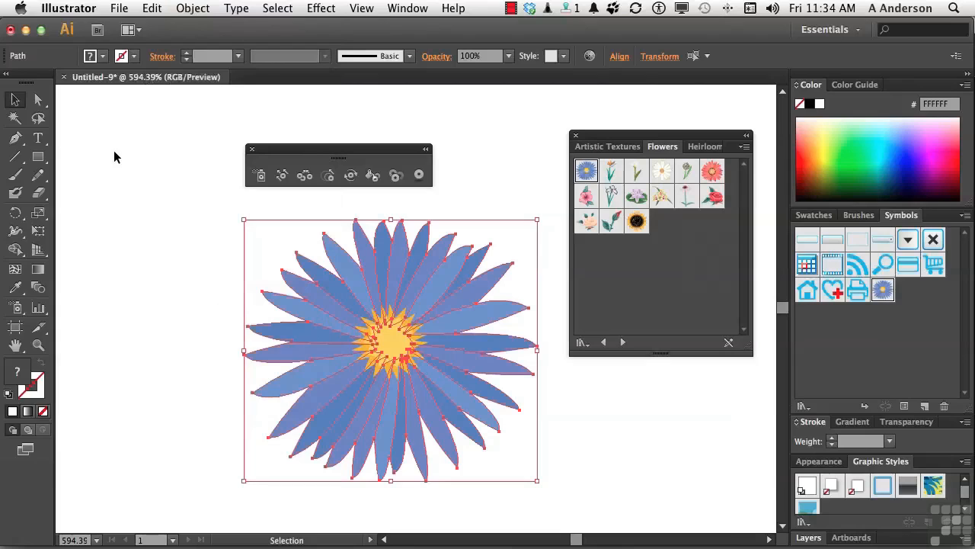
left_click(166, 265)
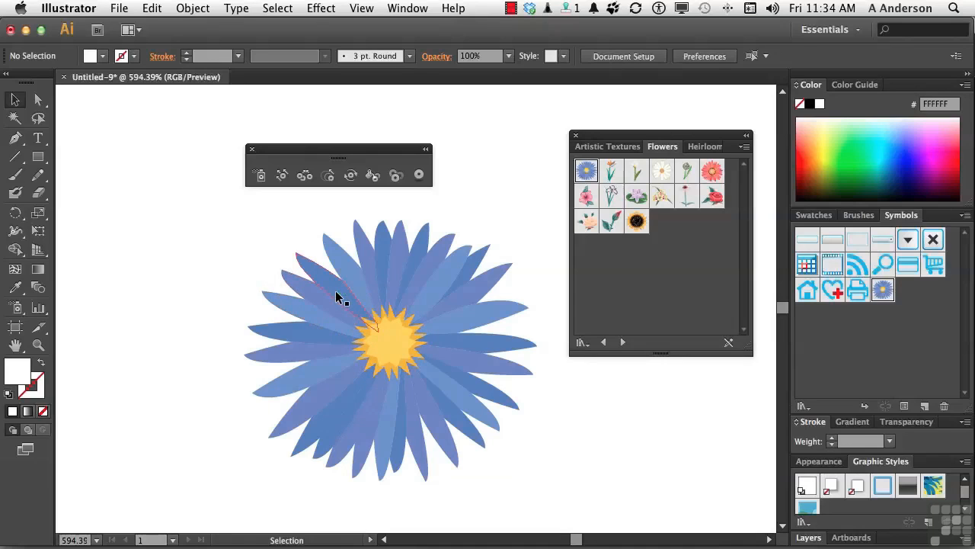
Select nine petals spaced around the flower and fill them with a dark muted purple shade from the Color Guide.
left_click(336, 292)
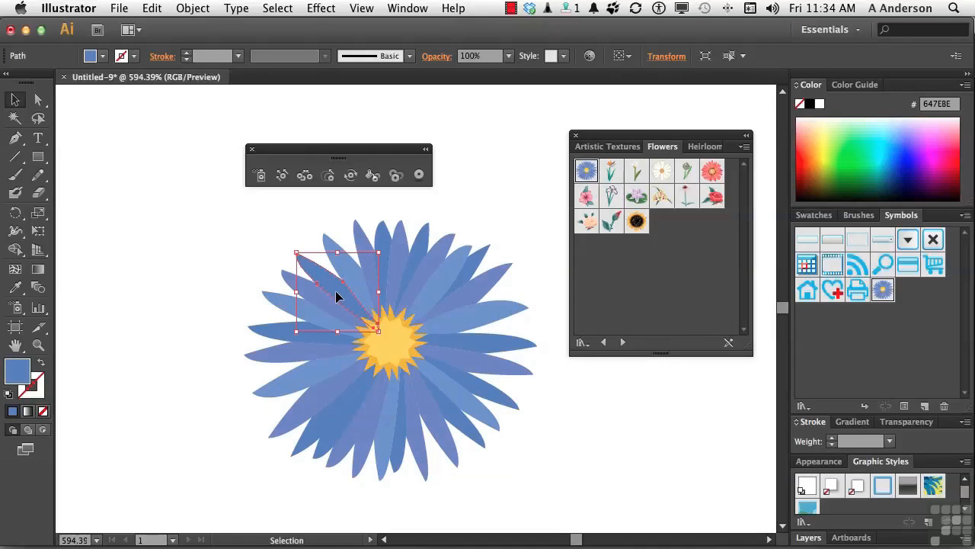
left_click(443, 277, "shift")
left_click(488, 312, "shift")
left_click(469, 376, "shift")
left_click(454, 419, "shift")
left_click(421, 442, "shift")
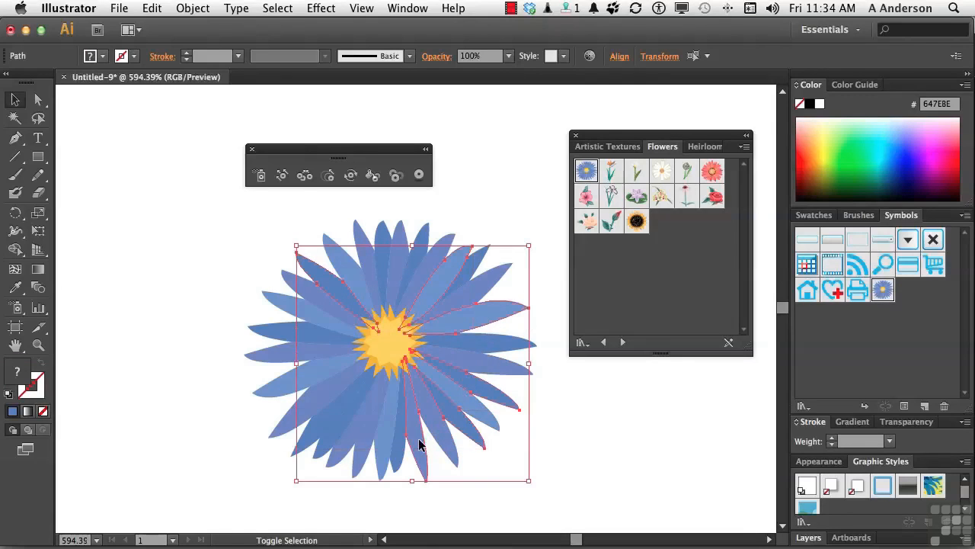
left_click(333, 424, "shift")
left_click(293, 355, "shift")
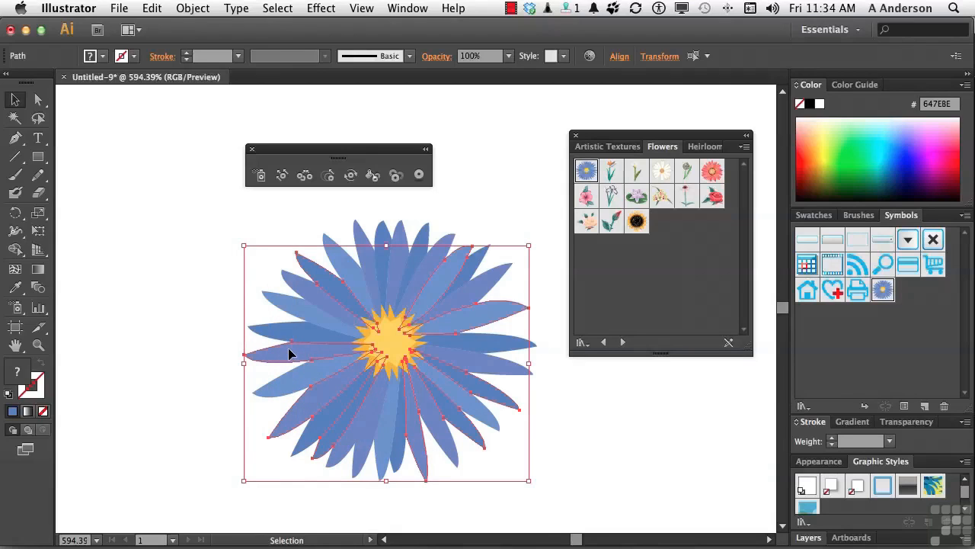
left_click(34, 388)
left_click(862, 87)
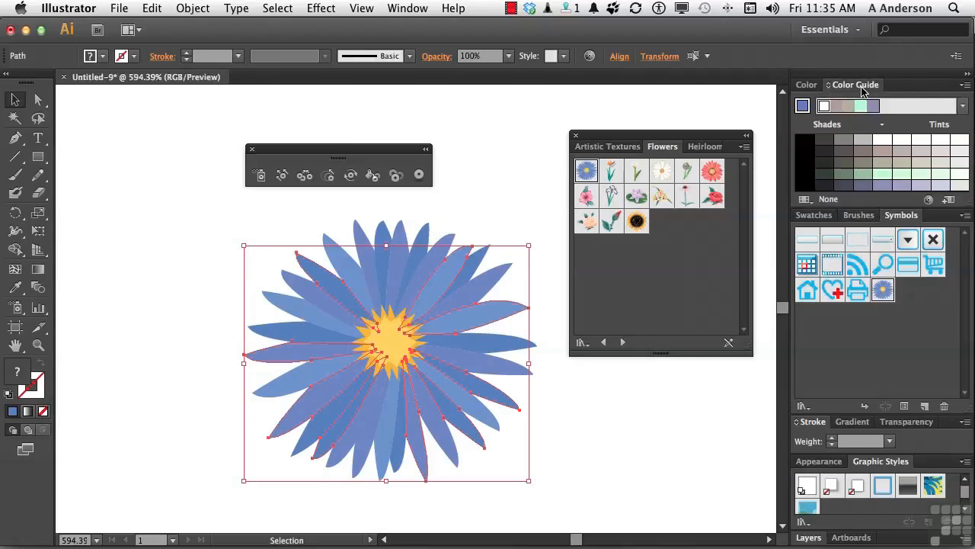
left_click(863, 167)
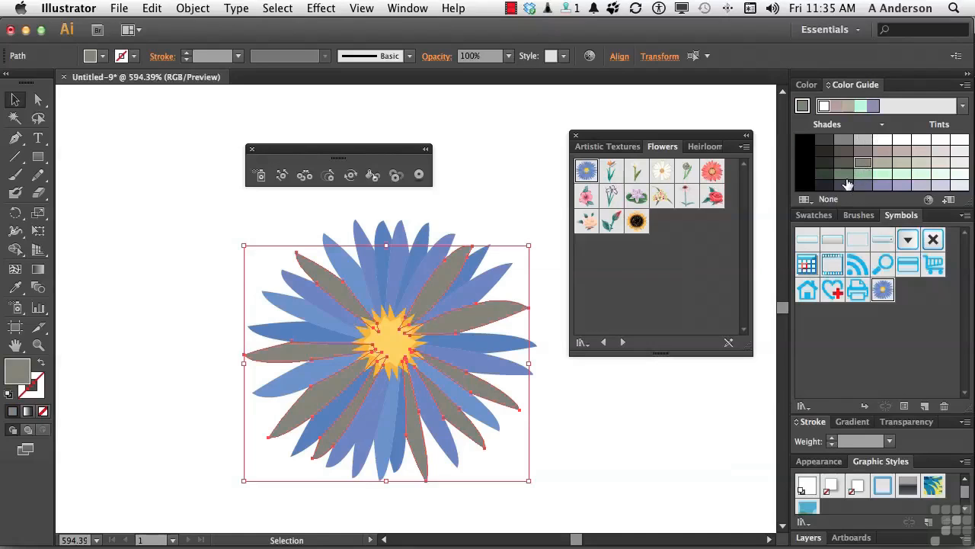
left_click(862, 187)
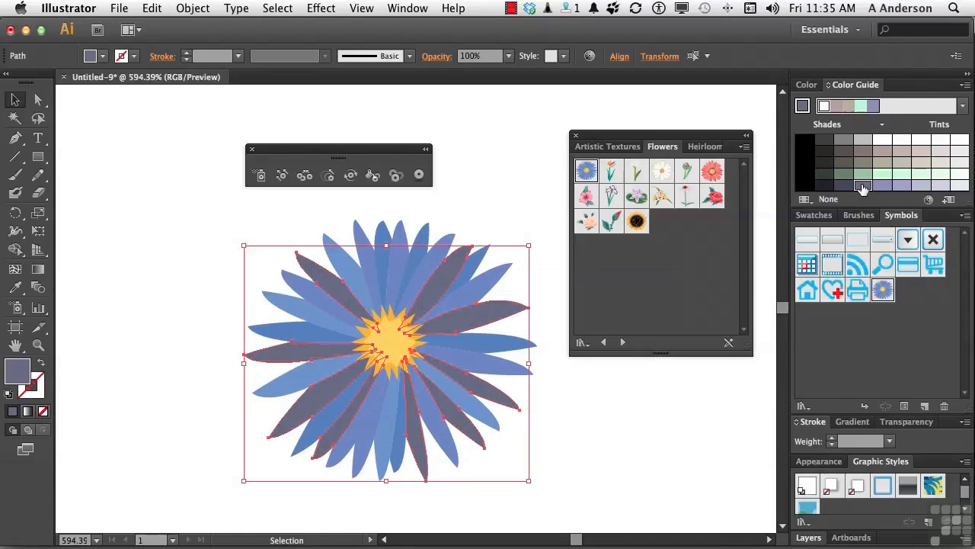
left_click(644, 424)
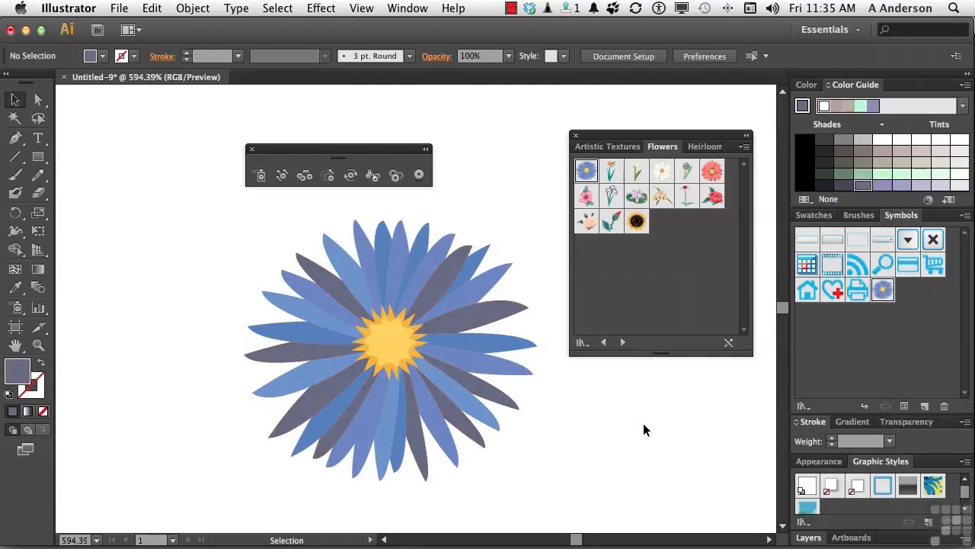
Fill the flower's yellow centre with the same muted purple and the orange spiky ring around it with black.
left_click(390, 341)
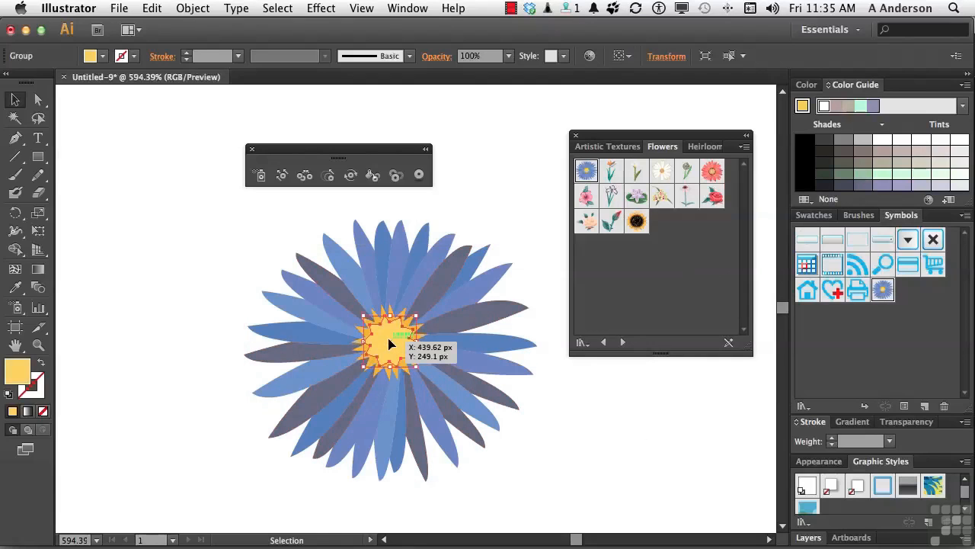
left_click(863, 185)
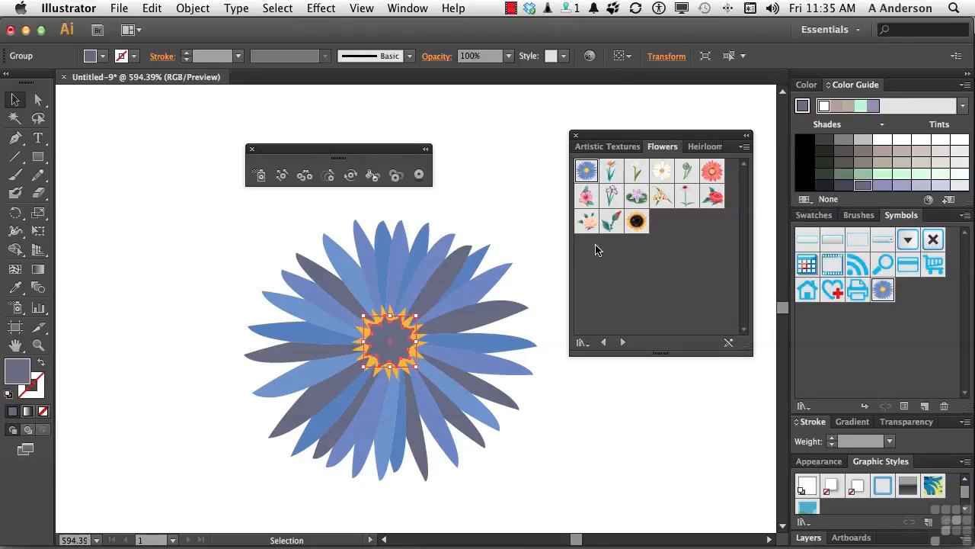
left_click(379, 370)
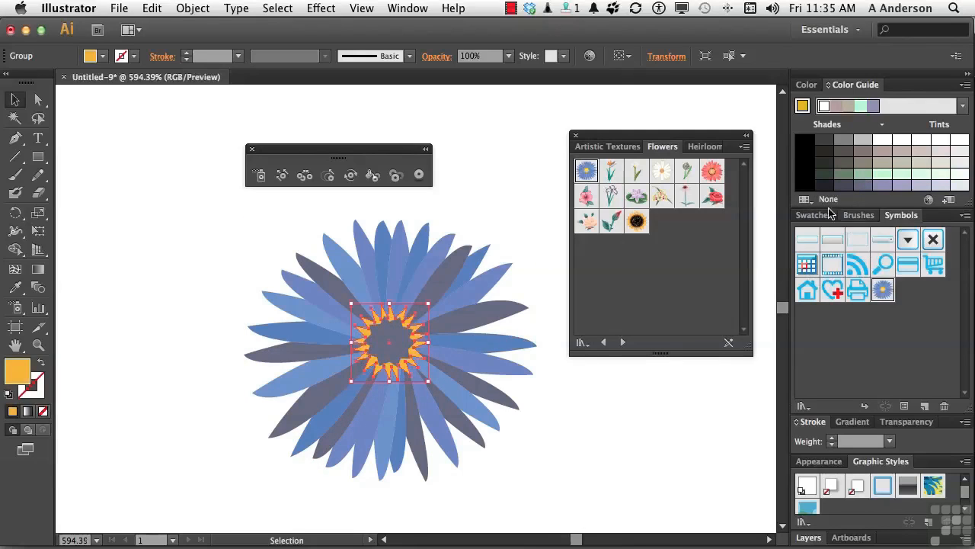
left_click(806, 185)
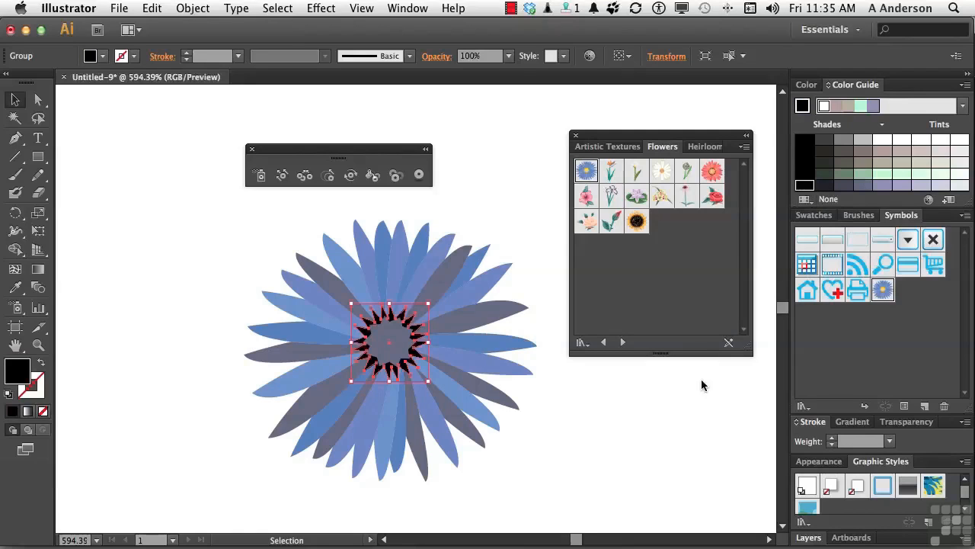
left_click(670, 430)
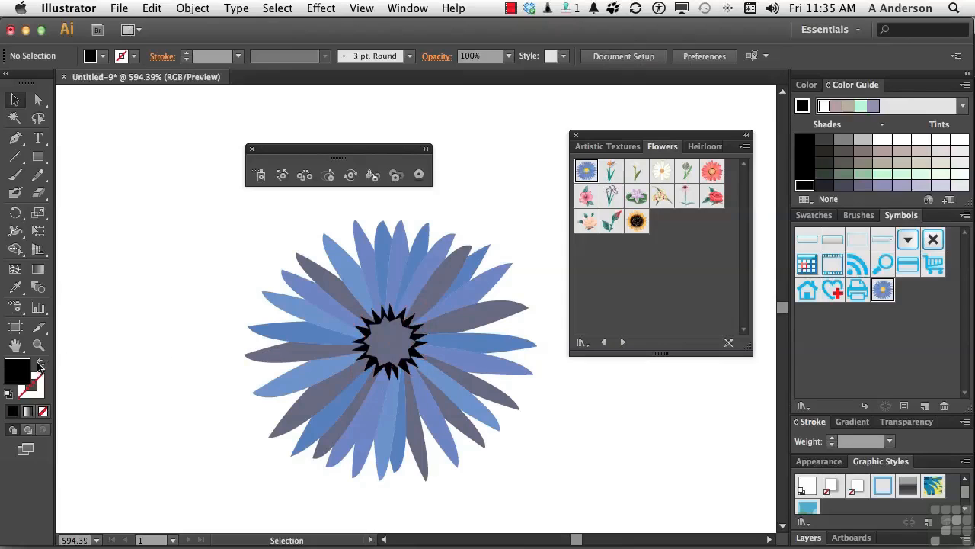
double_click(14, 346)
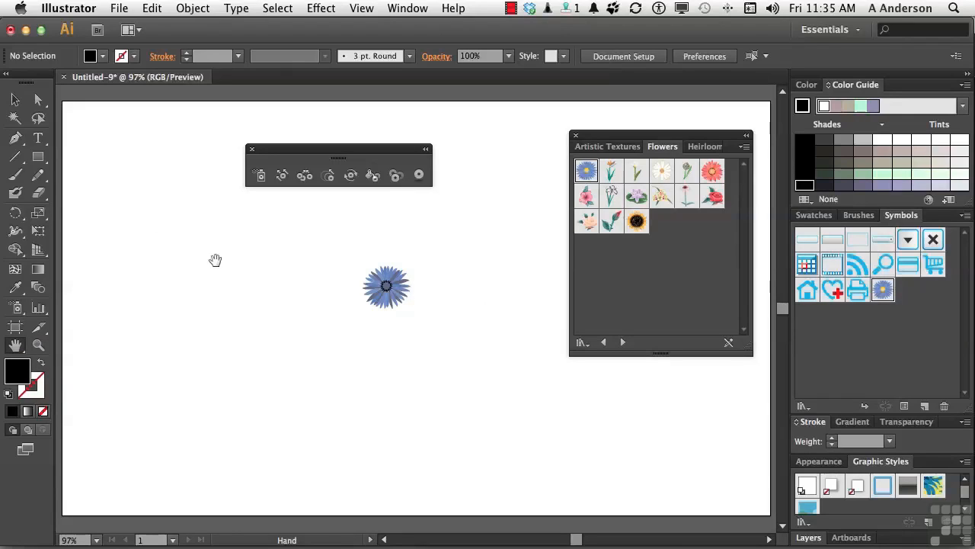
Save the whole recoloured flower as a Graphic symbol named New Flower, then delete its instance from the artboard.
left_click(16, 101)
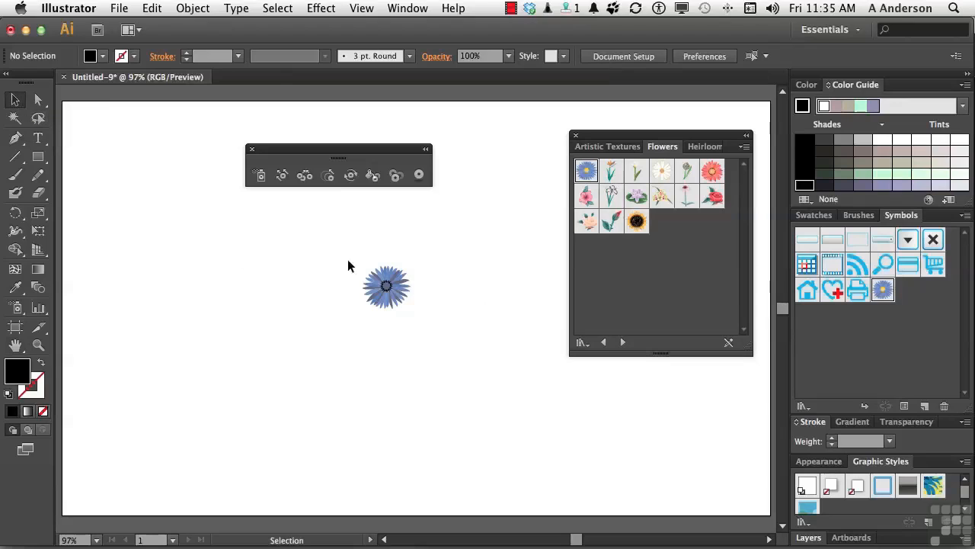
left_click_drag(344, 244, 433, 326)
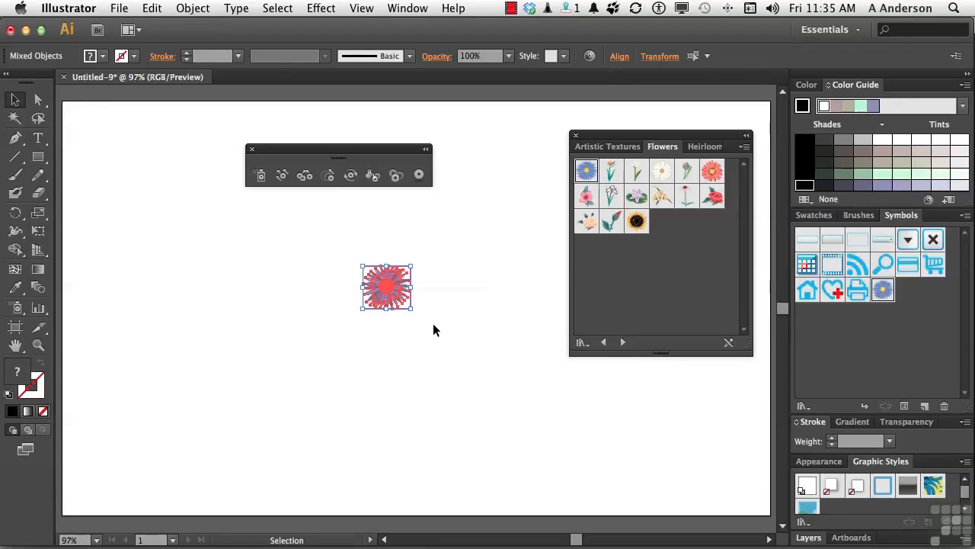
left_click_drag(388, 296, 856, 360)
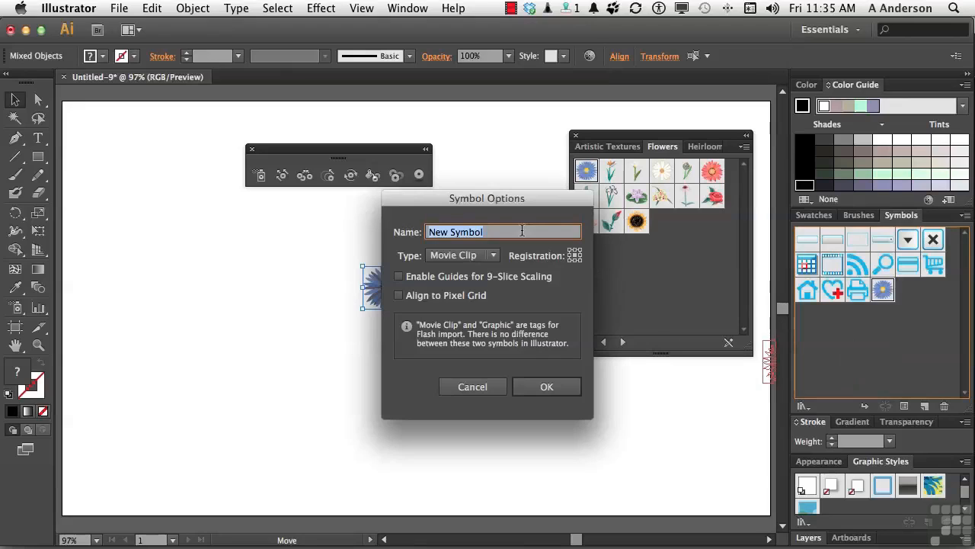
key("BackSpace")
type("New Flower")
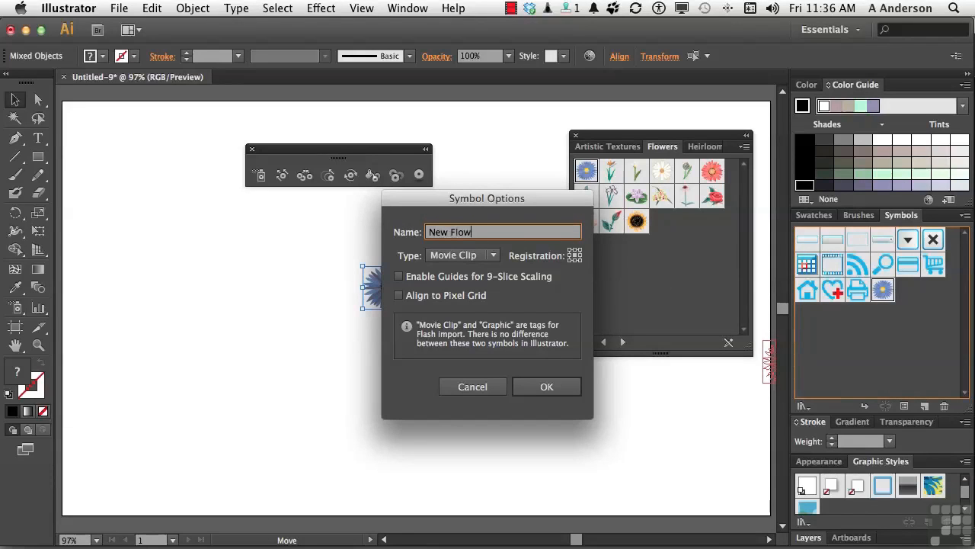
left_click(467, 260)
left_click(463, 291)
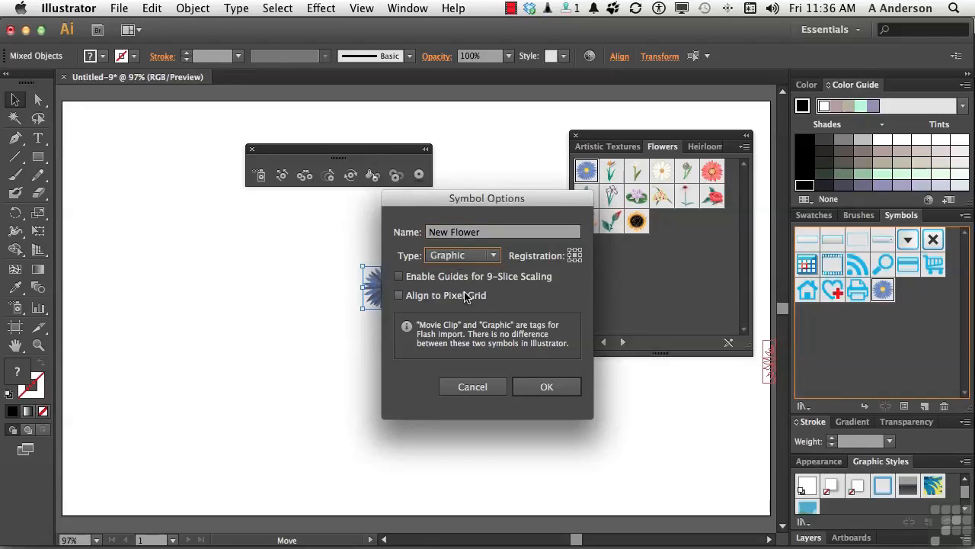
left_click(546, 387)
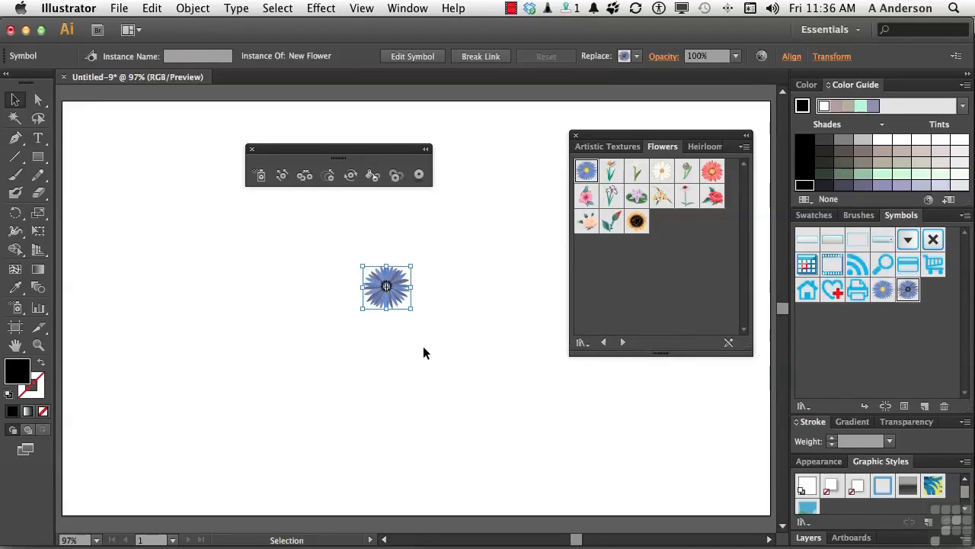
key("Delete")
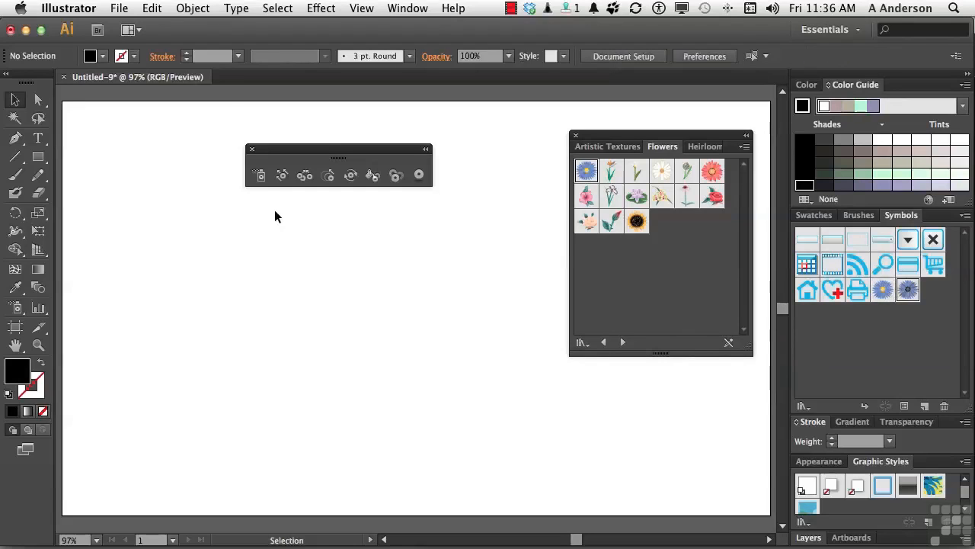
Spray New Flower symbols across the artboard with the Symbol Sprayer, then delete the sprayed set.
left_click(259, 177)
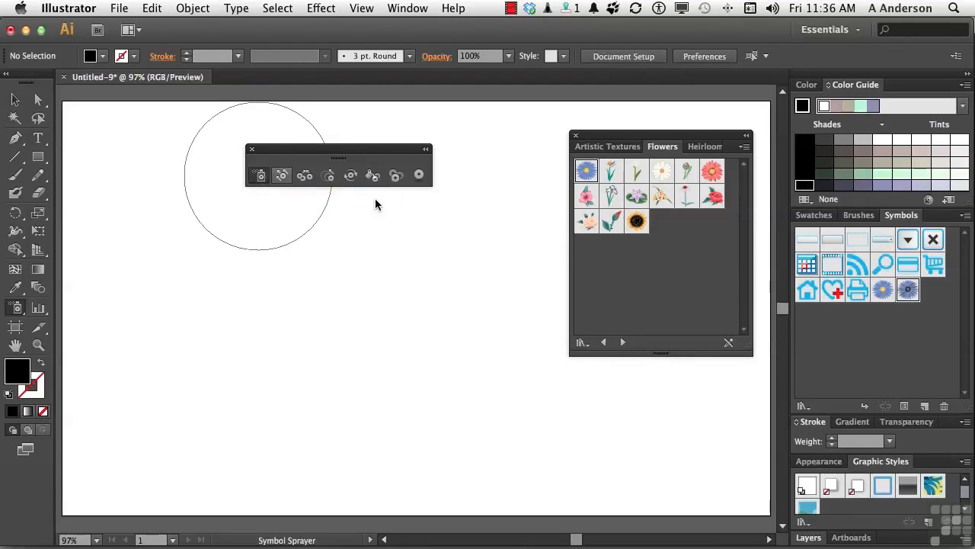
mouse_move(375, 326)
left_mouse_down()
mouse_move(367, 366)
mouse_move(431, 324)
mouse_move(344, 268)
mouse_move(265, 248)
mouse_move(223, 312)
mouse_move(326, 357)
mouse_move(235, 387)
mouse_move(339, 288)
mouse_move(426, 262)
mouse_move(482, 369)
mouse_move(519, 407)
left_mouse_up()
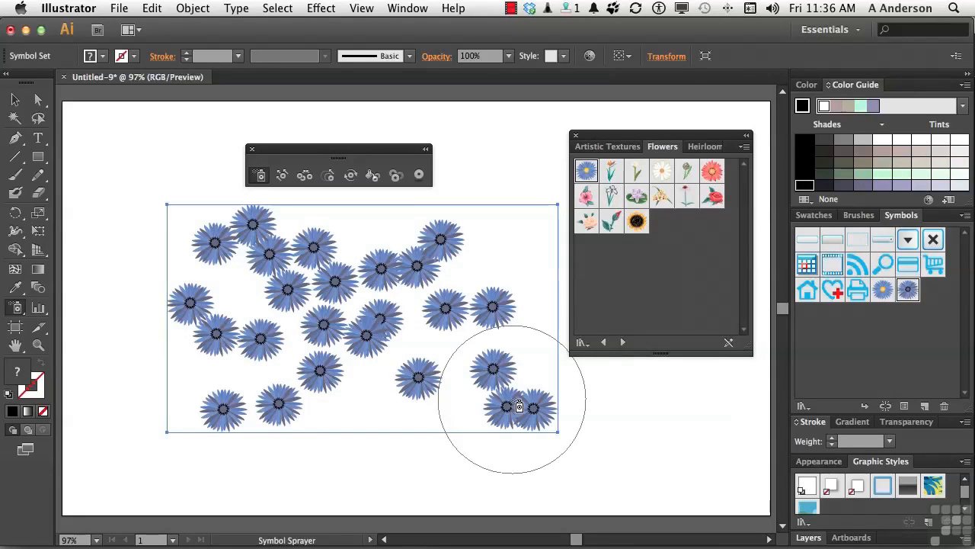
key("Delete")
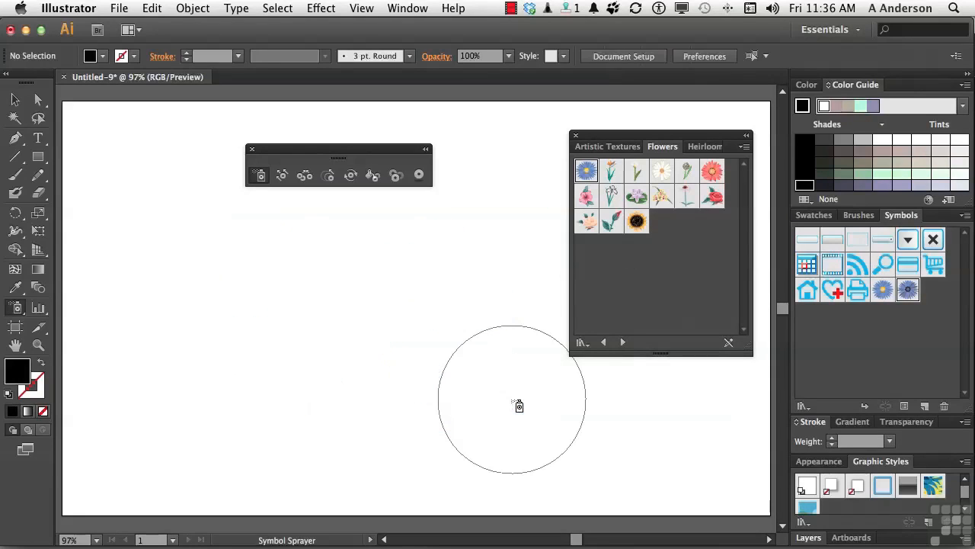
Paint a simple black face with the Blob Brush, with two dot eyes, a hooked nose and a wide smiling mouth.
left_click(11, 195)
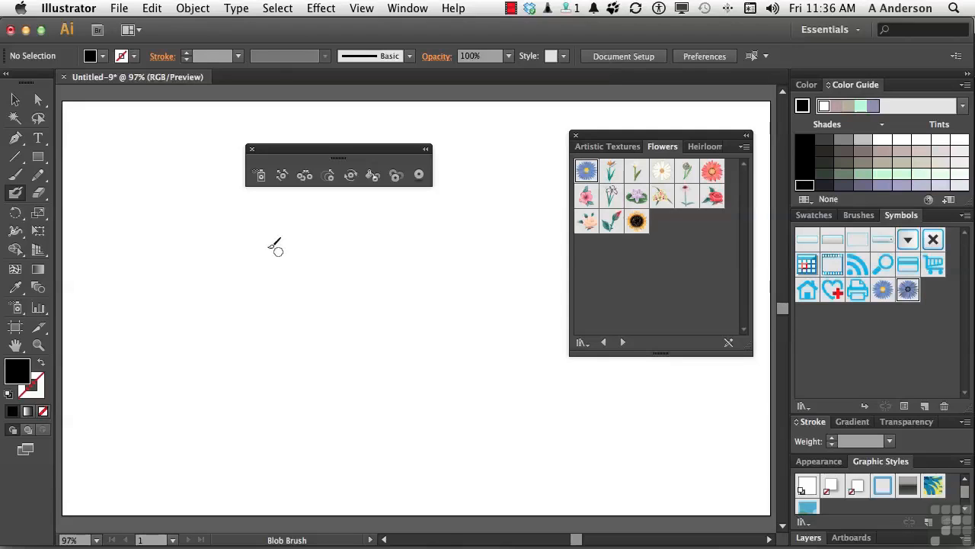
key("shift+x")
left_click(244, 244)
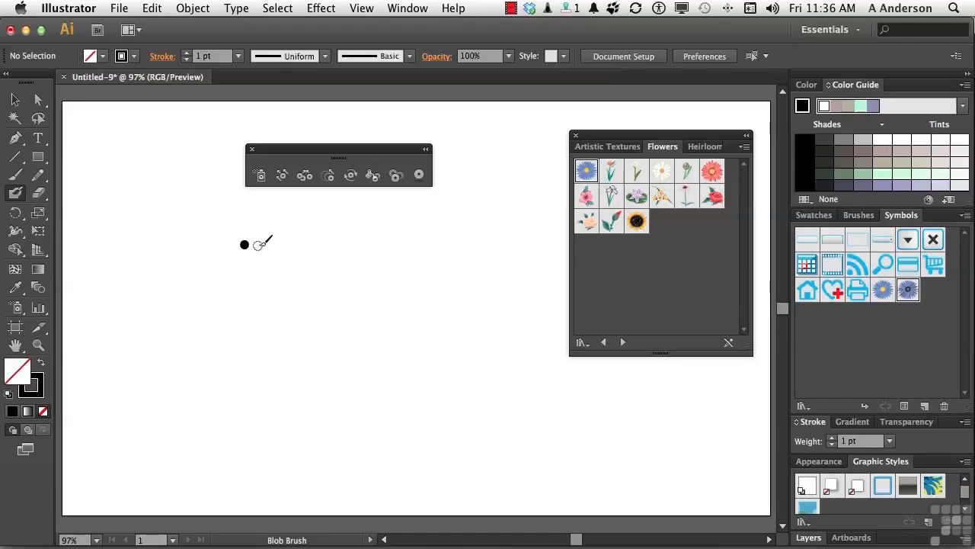
left_click(273, 244)
left_click_drag(261, 250, 256, 258)
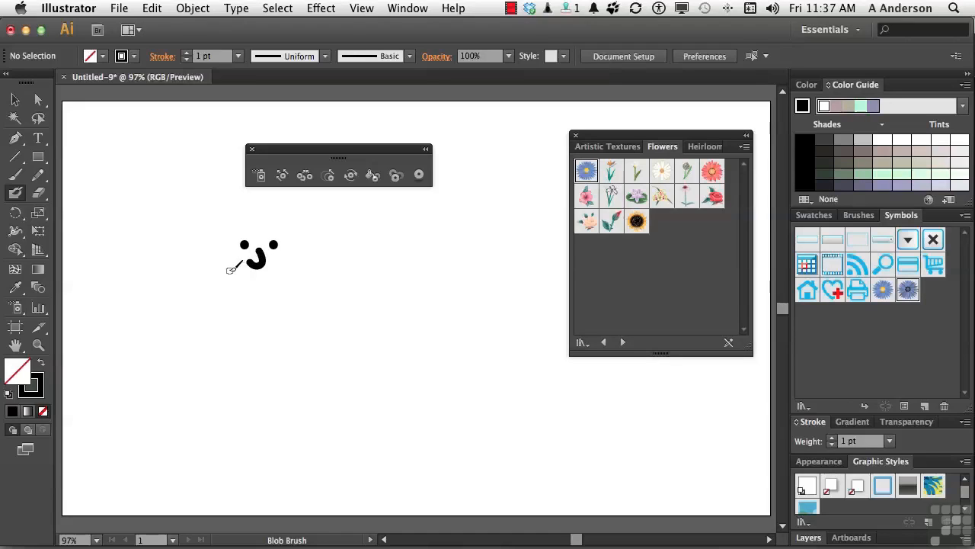
mouse_move(228, 271)
left_mouse_down()
mouse_move(264, 279)
mouse_move(285, 269)
left_mouse_up()
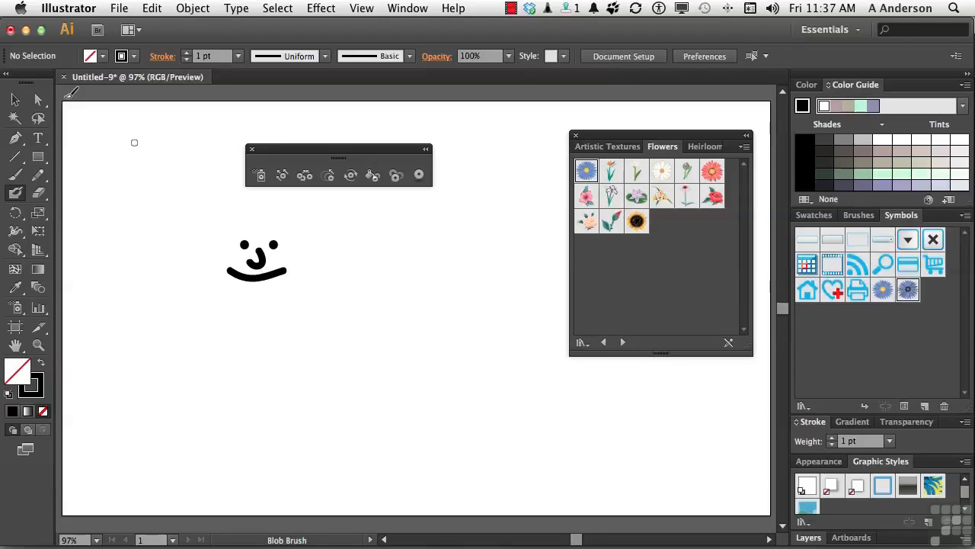
Fill the face's mouth with red and both eyes with blue 4A28FF, then deselect everything.
left_click(15, 99)
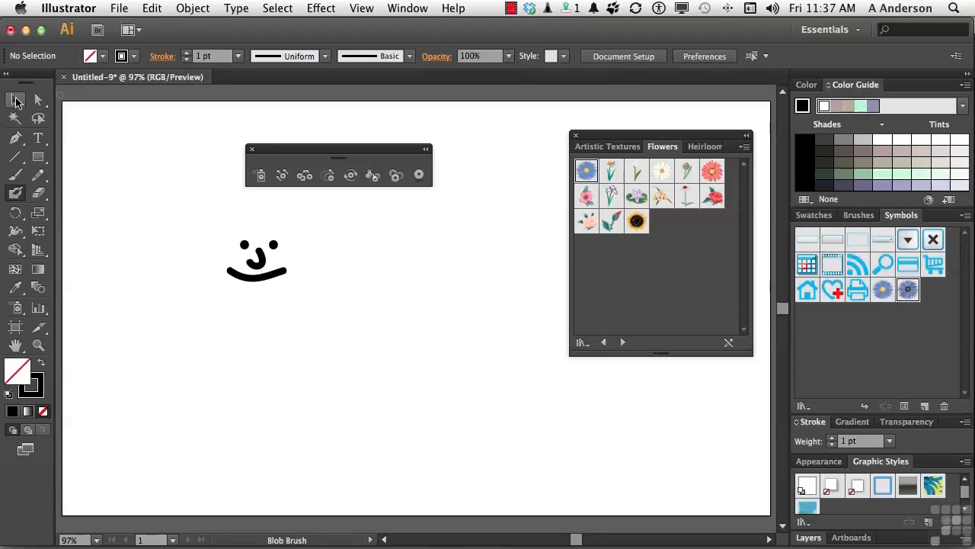
left_click(254, 278)
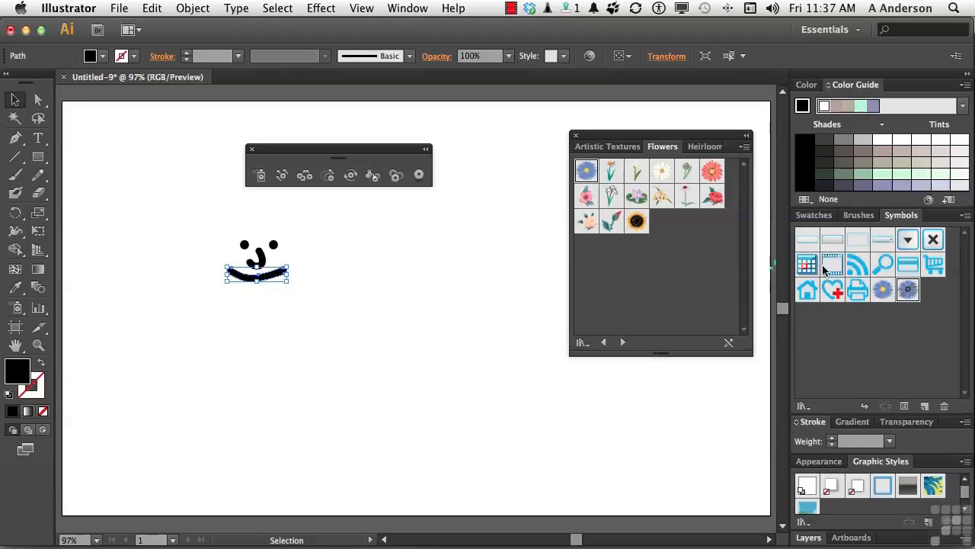
left_click(812, 85)
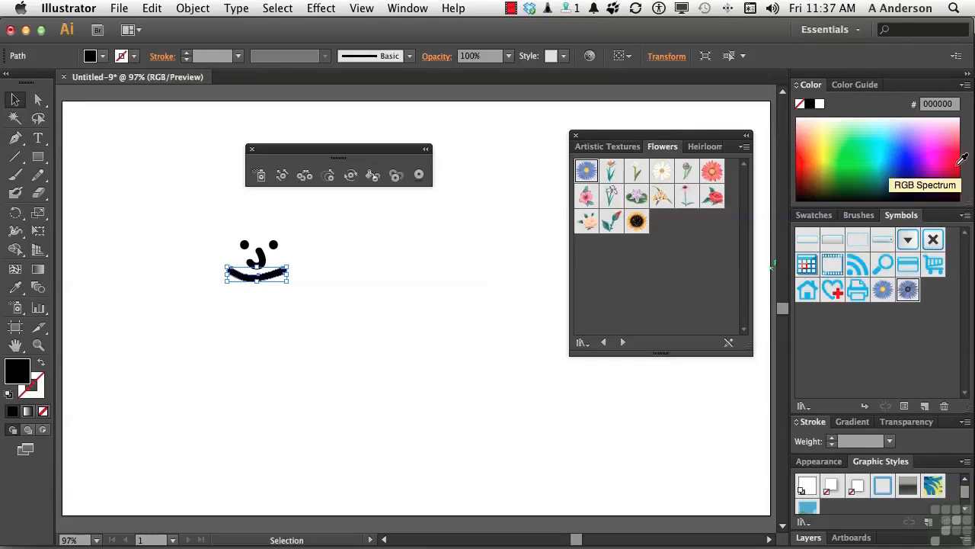
left_click(958, 159)
left_click_drag(216, 218, 295, 241)
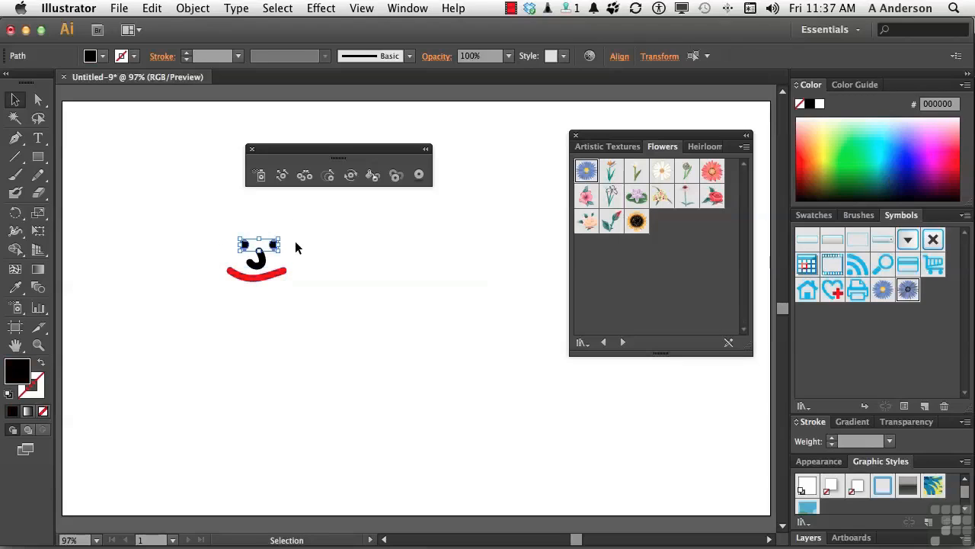
left_click(915, 145)
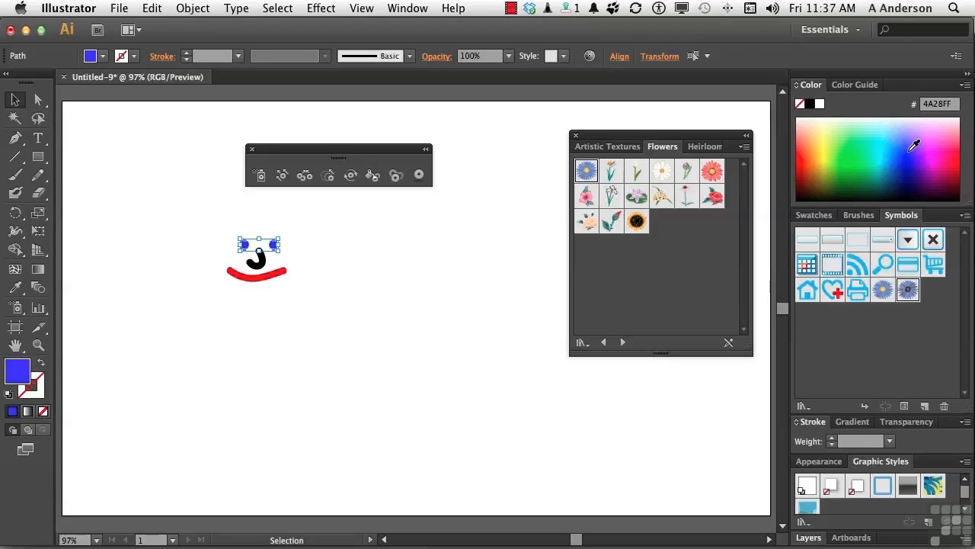
left_click(340, 311)
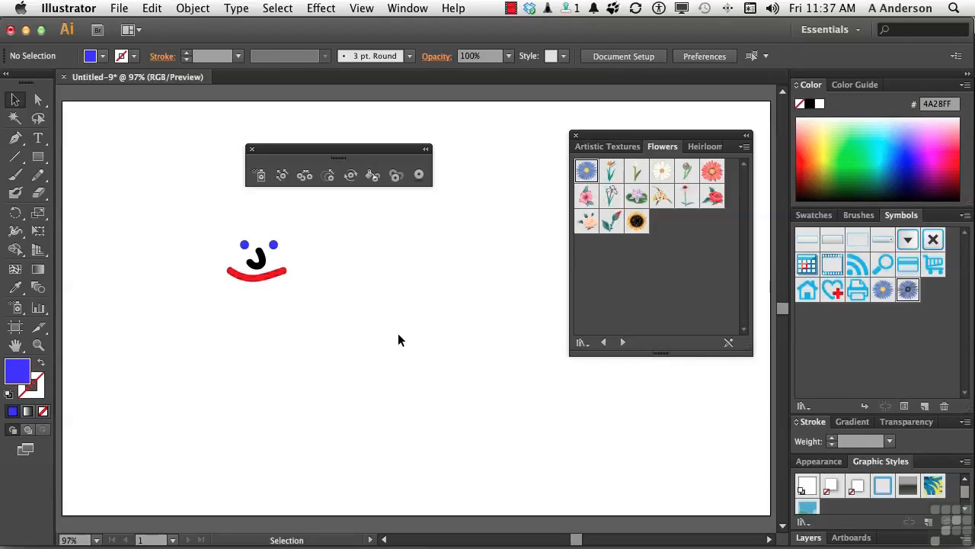
Save the whole face as a Graphic symbol named "Happy" plus the author's first name, then delete its instance from the artboard.
left_click_drag(203, 228, 914, 361)
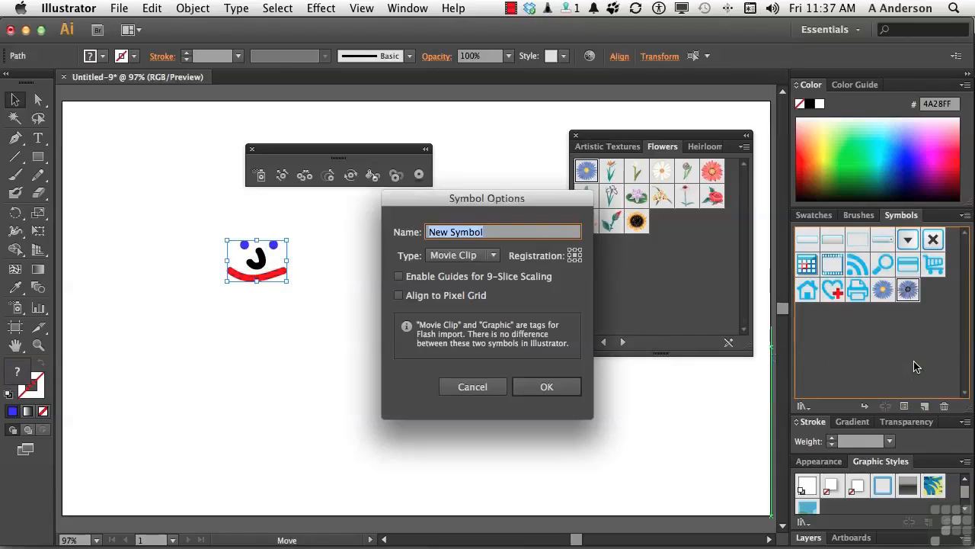
key("BackSpace")
type("Happy Andy")
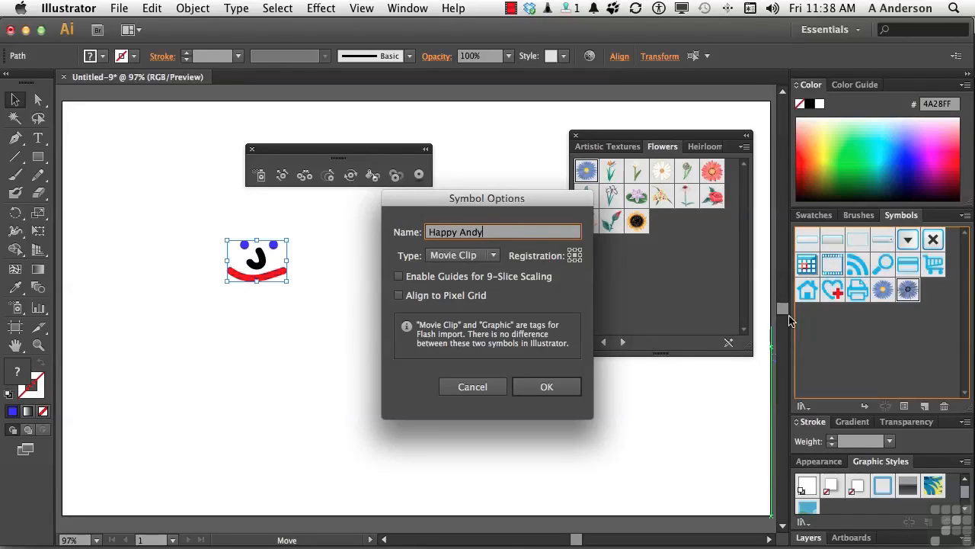
left_click(488, 256)
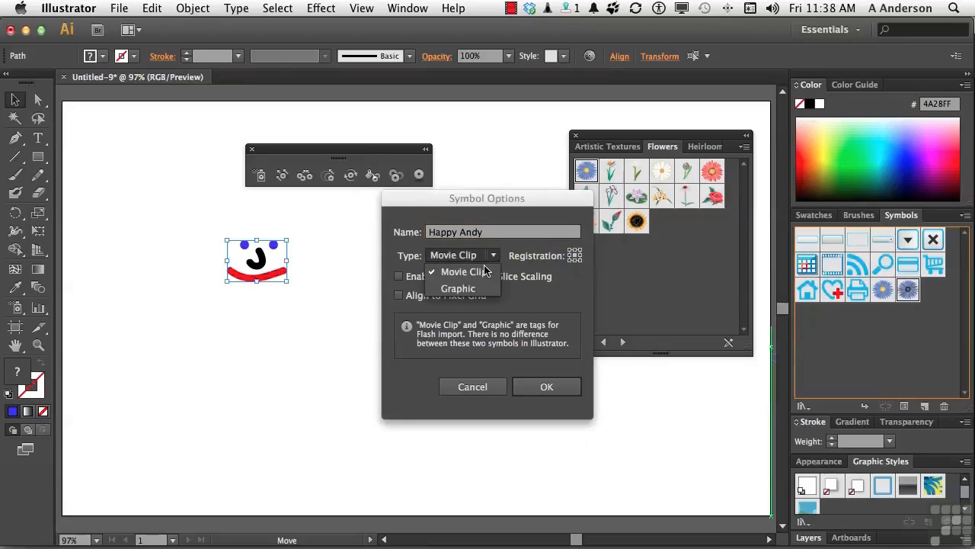
left_click(458, 288)
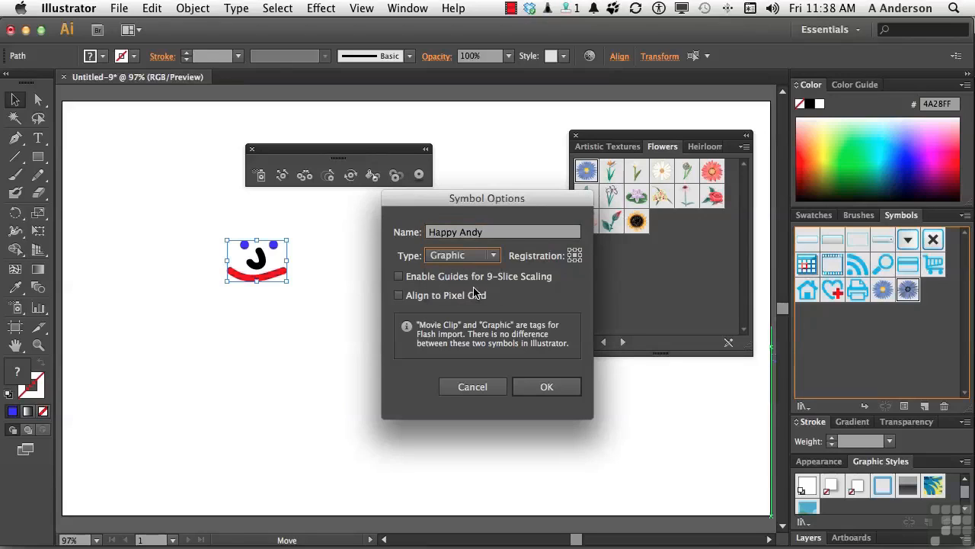
left_click(531, 387)
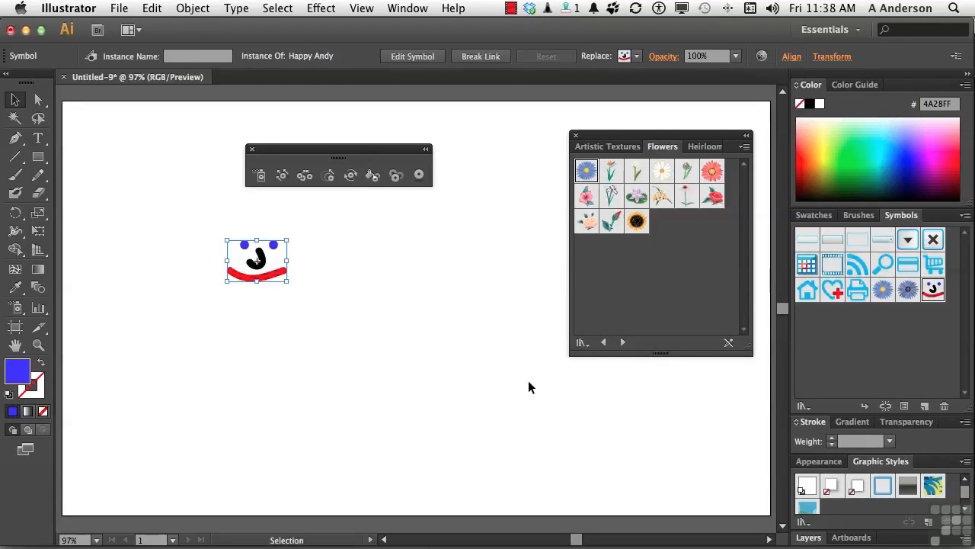
key("Delete")
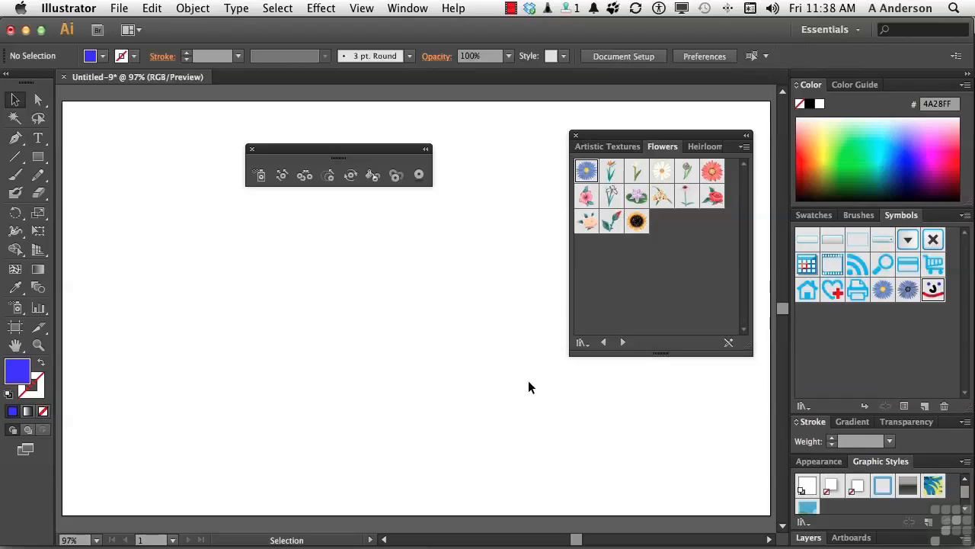
Spray many instances of the smiling face symbol across the artboard with the Symbol Sprayer.
left_click(260, 176)
left_click(934, 289)
mouse_move(300, 322)
left_mouse_down()
mouse_move(378, 378)
mouse_move(450, 330)
mouse_move(477, 276)
mouse_move(276, 243)
mouse_move(171, 243)
mouse_move(369, 311)
mouse_move(249, 297)
mouse_move(251, 405)
left_mouse_up()
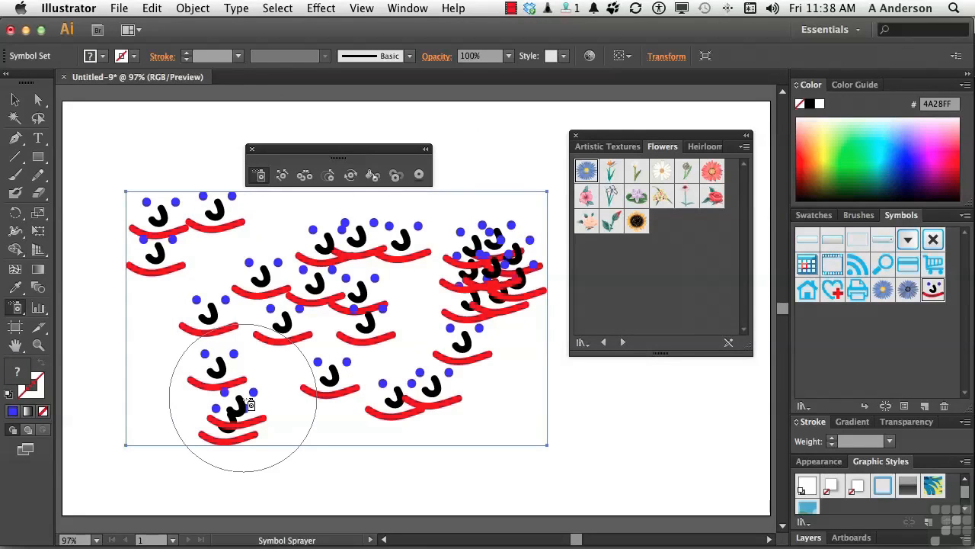